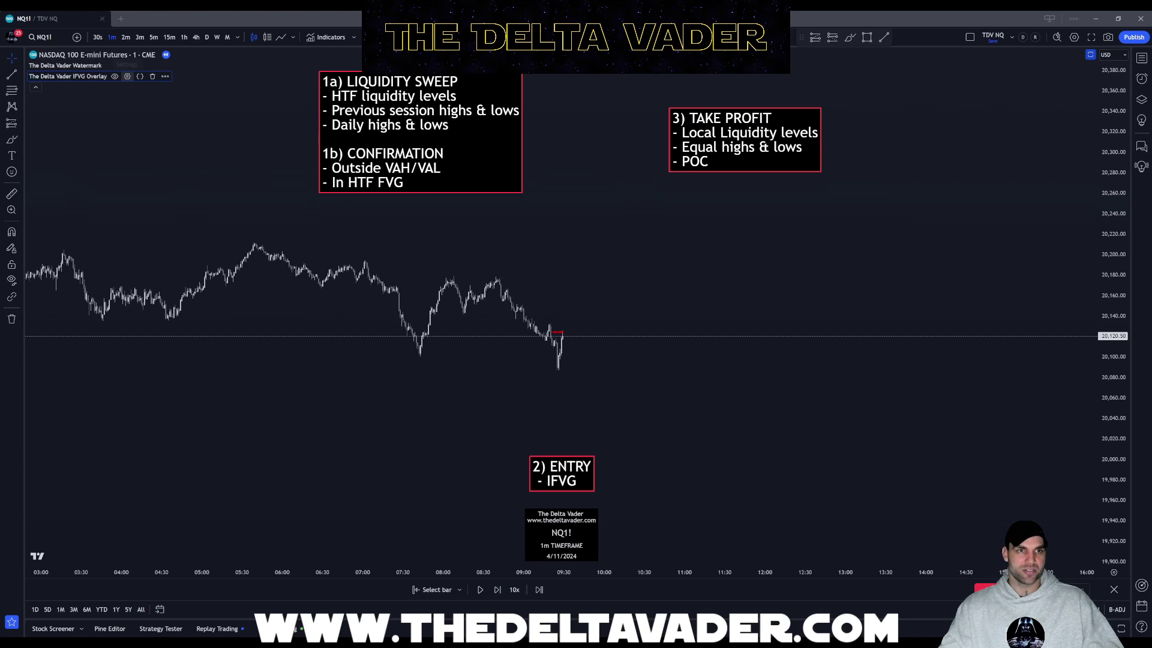
- Show only the HTF liquidity levels in the IFVG overlay, and switch it to show only the Previous Session High/Low
click(128, 76)
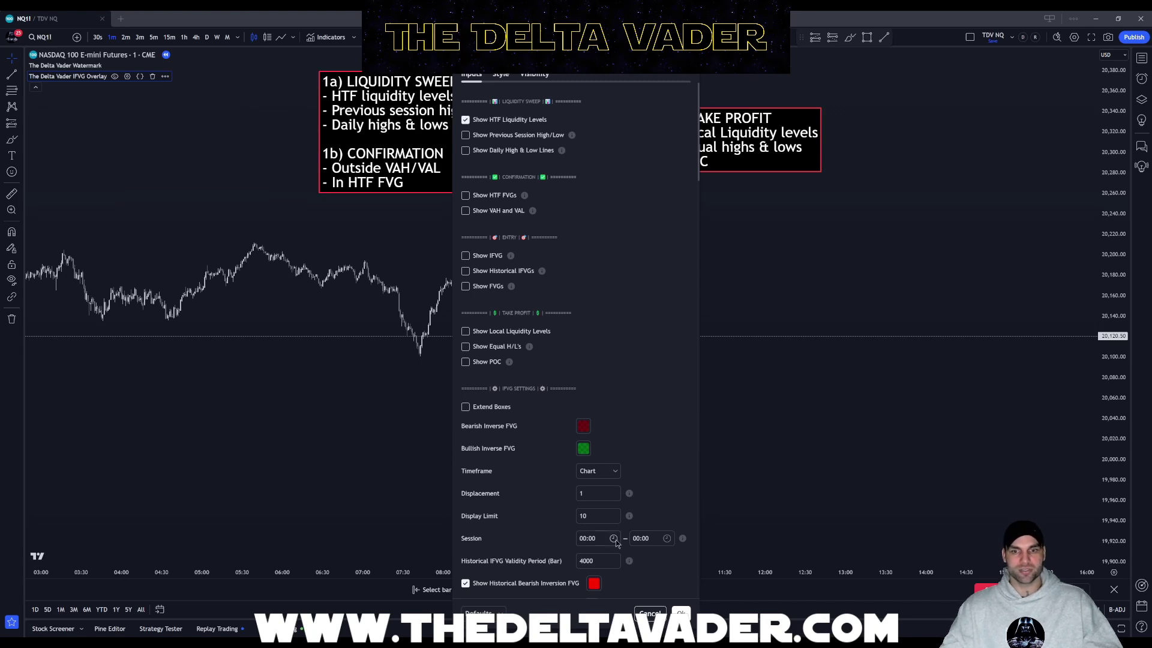
click(681, 613)
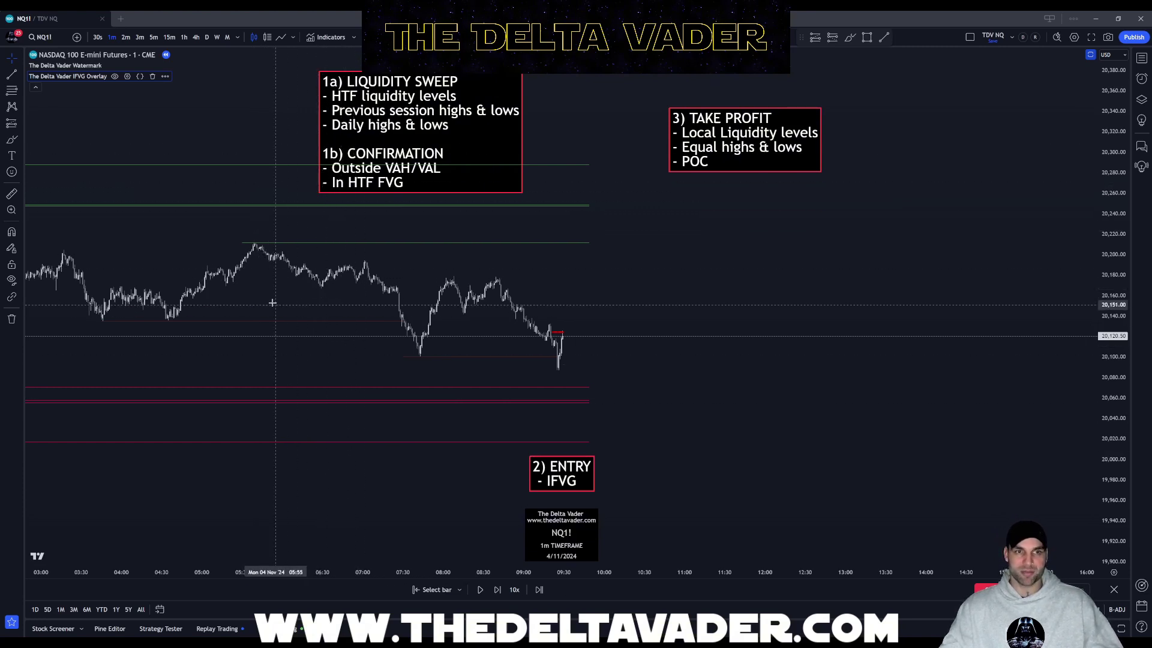
click(127, 77)
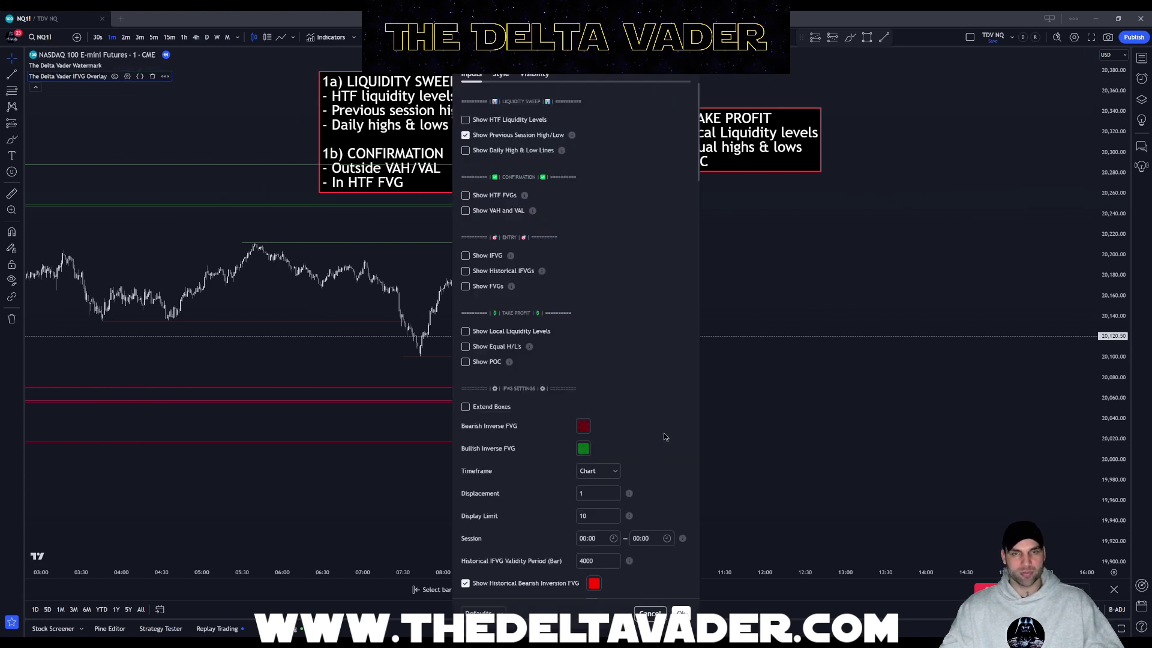
click(650, 613)
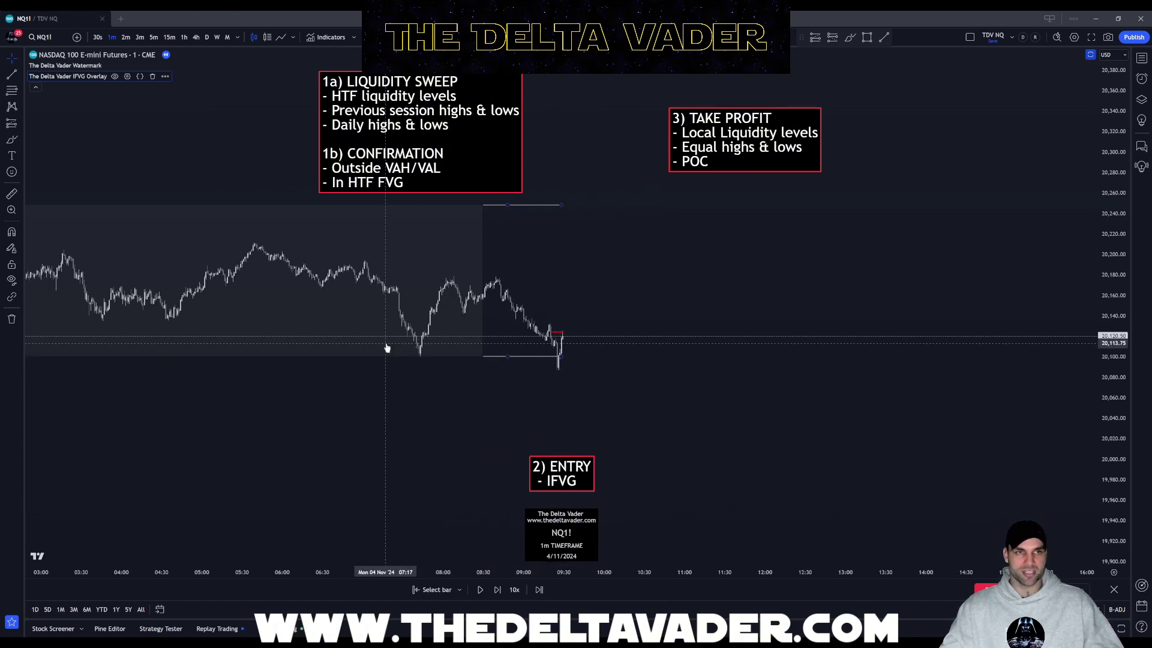
- Switch the overlay to only Daily High & Low Lines, and re-enable HTF Liquidity Levels and Previous Session High/Low alongside them
click(126, 77)
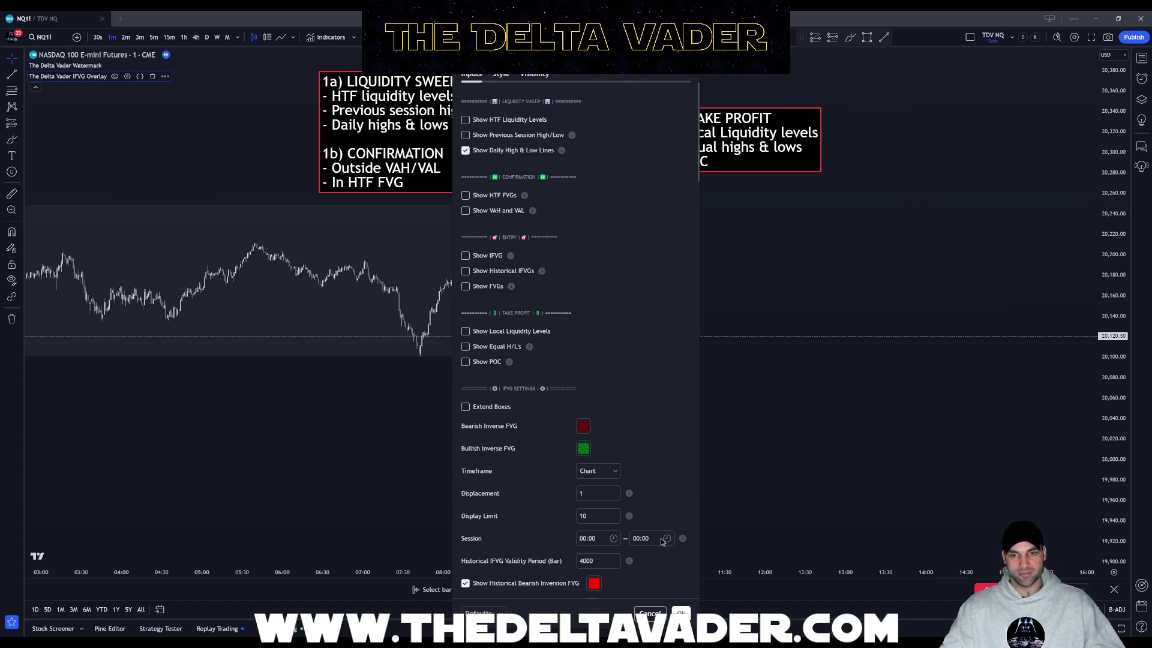
click(680, 613)
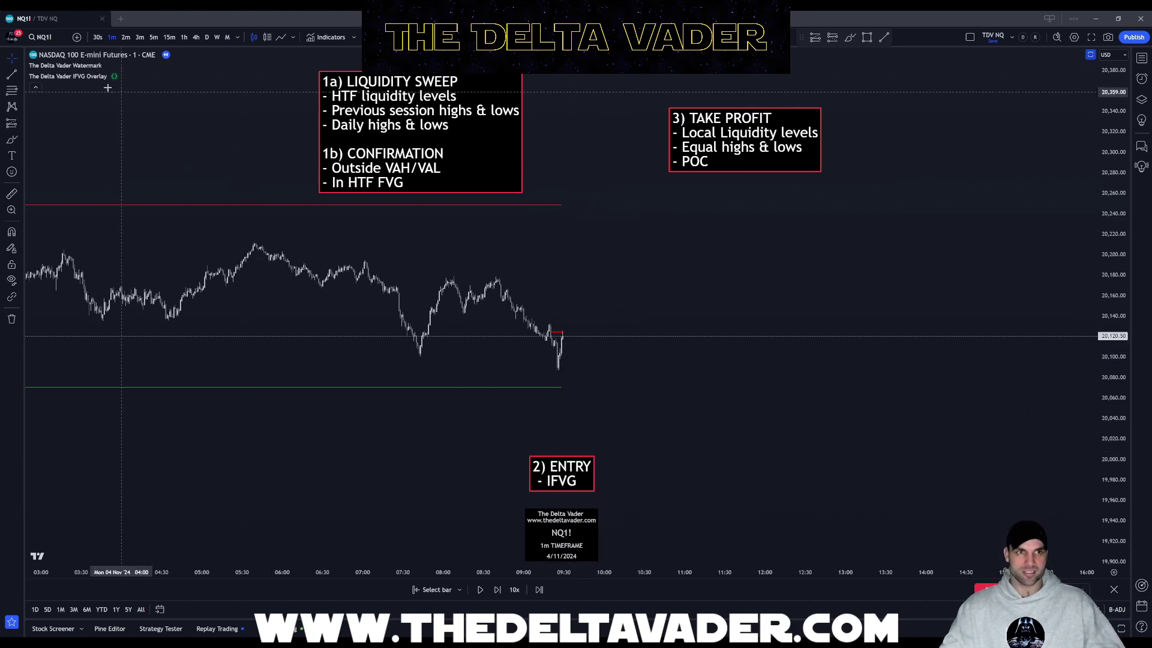
click(127, 77)
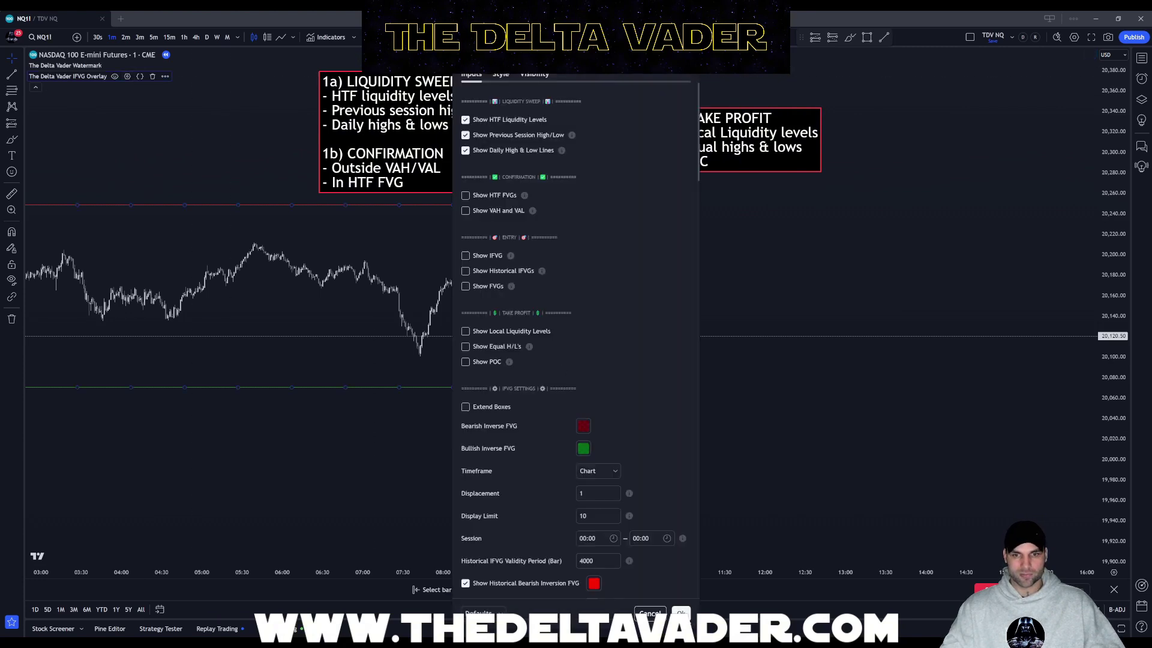
click(681, 613)
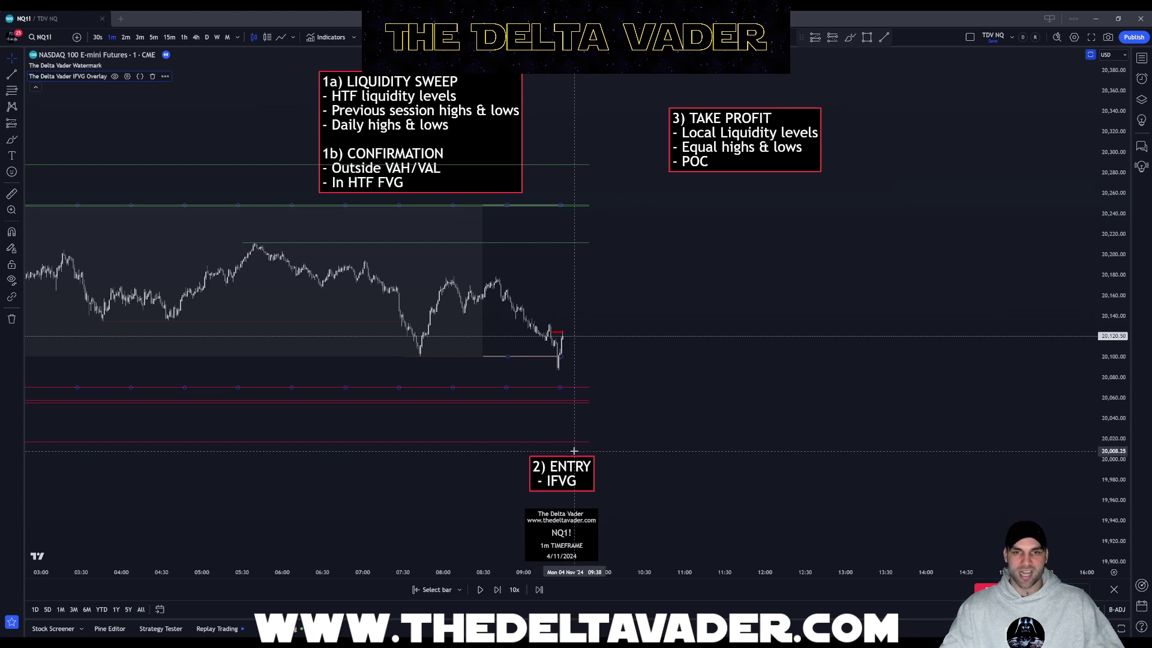
- Advance the replay bar by bar until price sweeps below the previous session low and the daily low
click(497, 589)
click(497, 589)
click(497, 589)
click(496, 589)
click(497, 589)
click(496, 591)
click(496, 591)
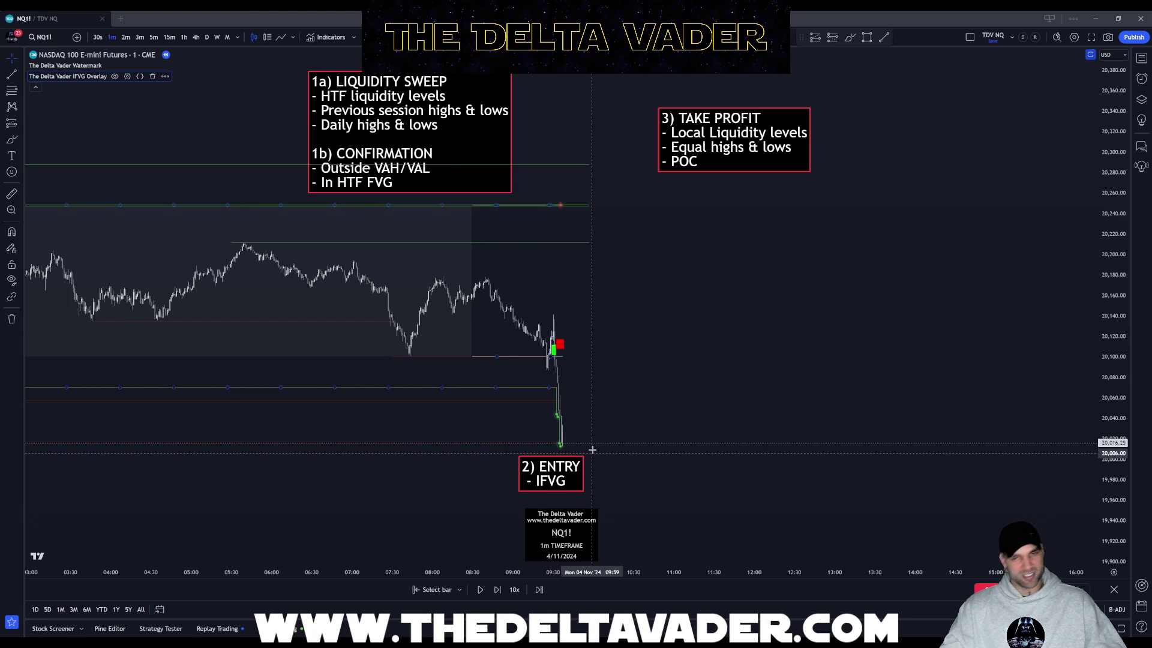
scroll(570, 447, down, 2)
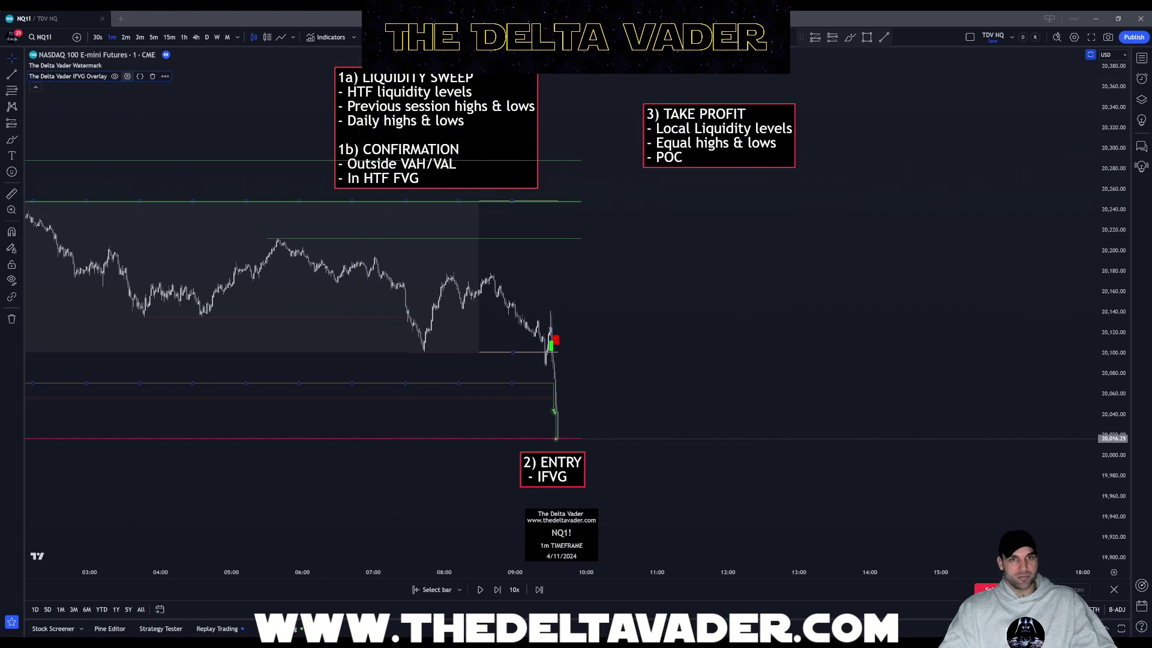
- Enable the confirmation options Show VAH and VAL and Show HTF FVGs in the IFVG overlay
click(127, 76)
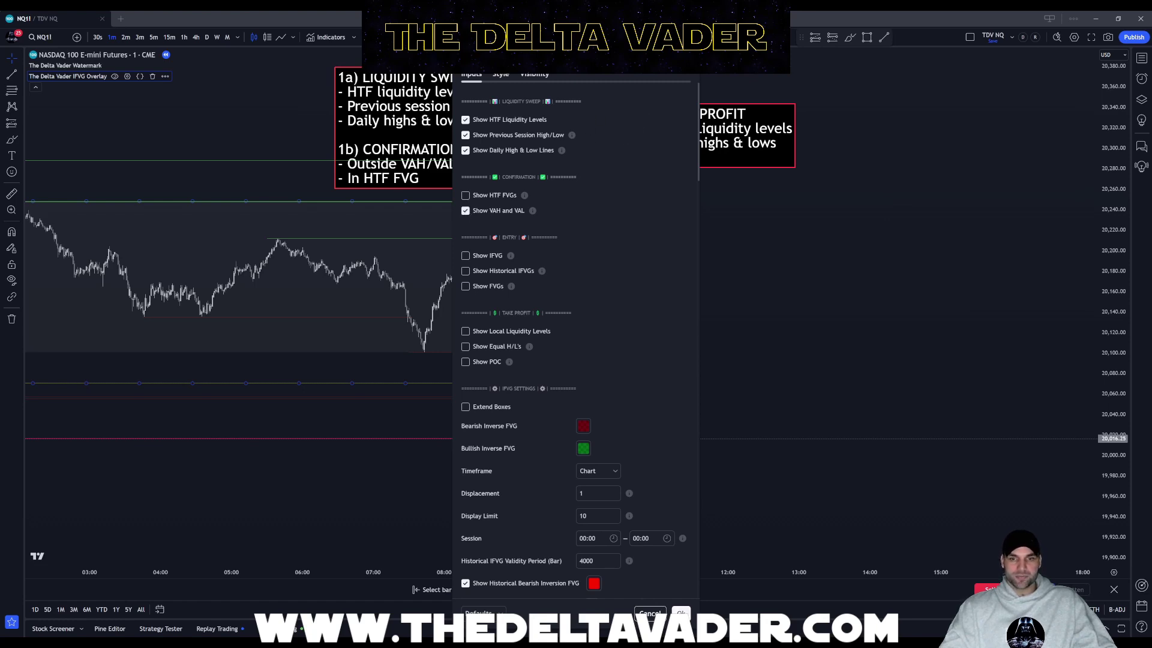
key(Escape)
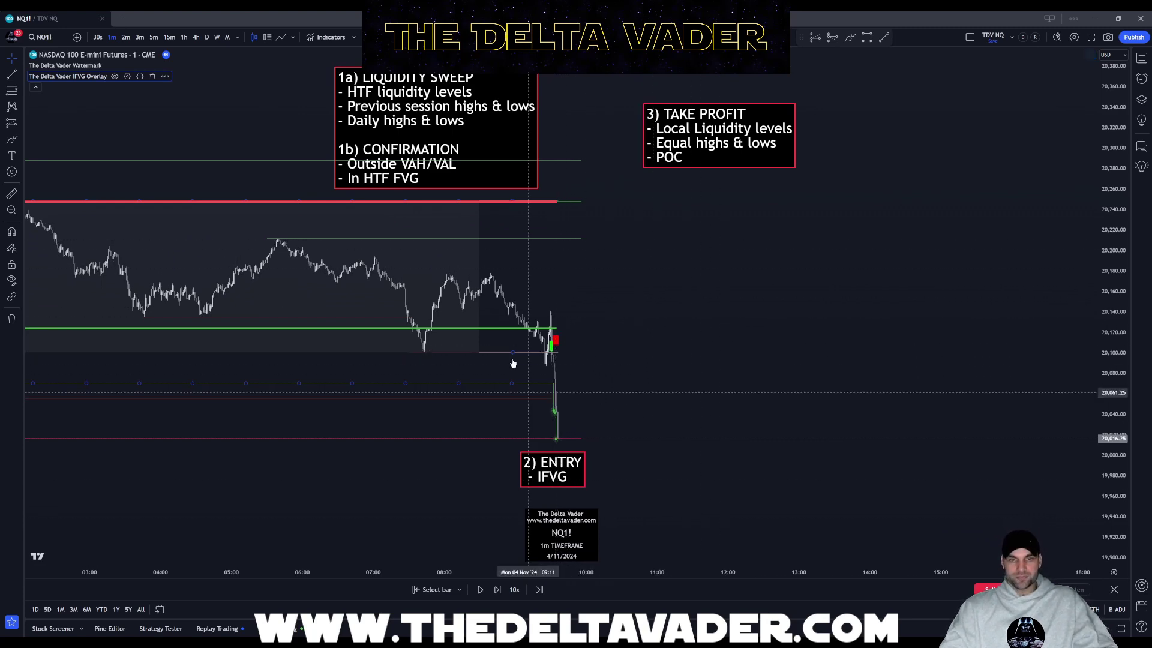
click(127, 77)
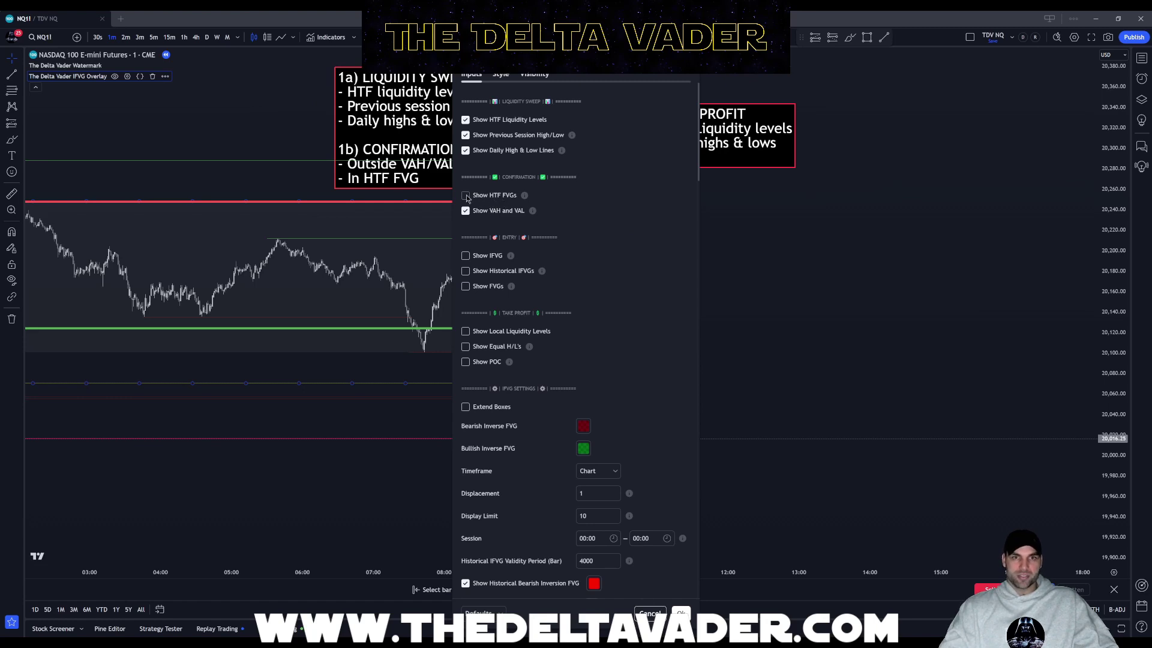
click(680, 613)
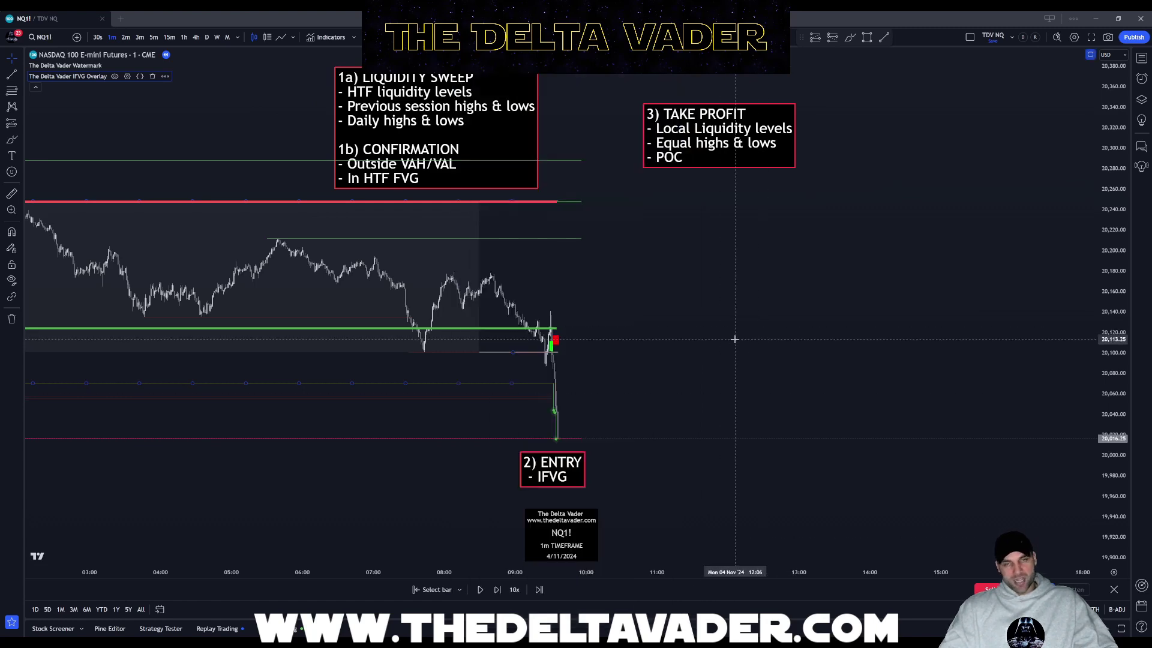
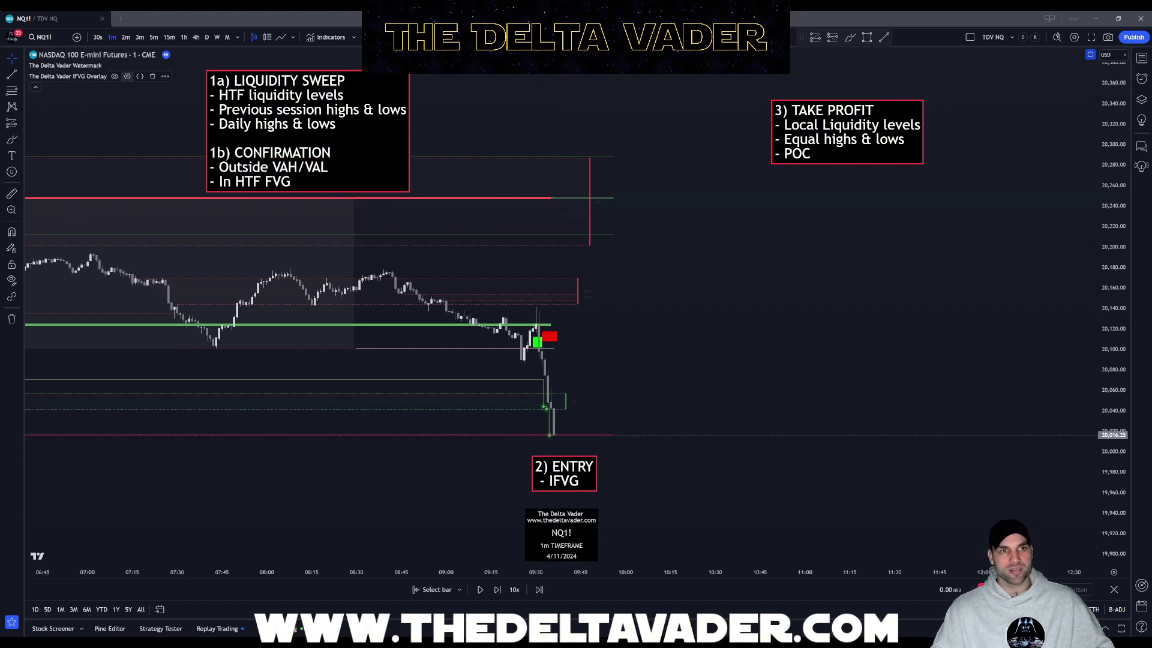
- Turn off the overlay's liquidity sweep and confirmation options, and show IFVG and FVGs with a Display Limit of 2
click(127, 77)
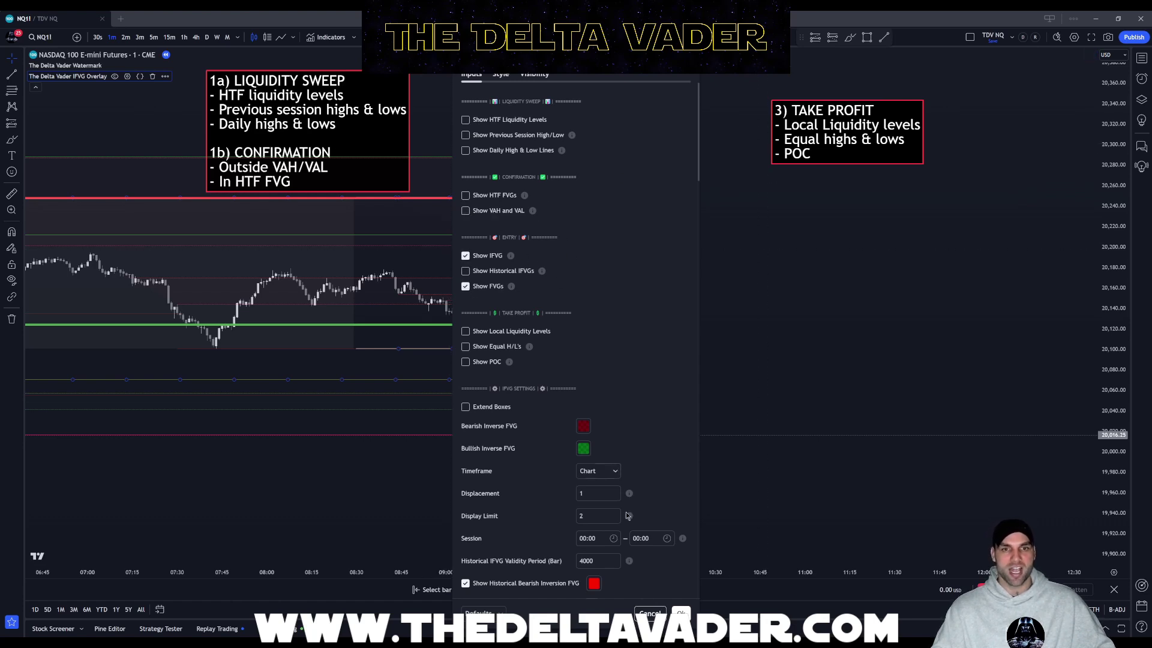
click(679, 611)
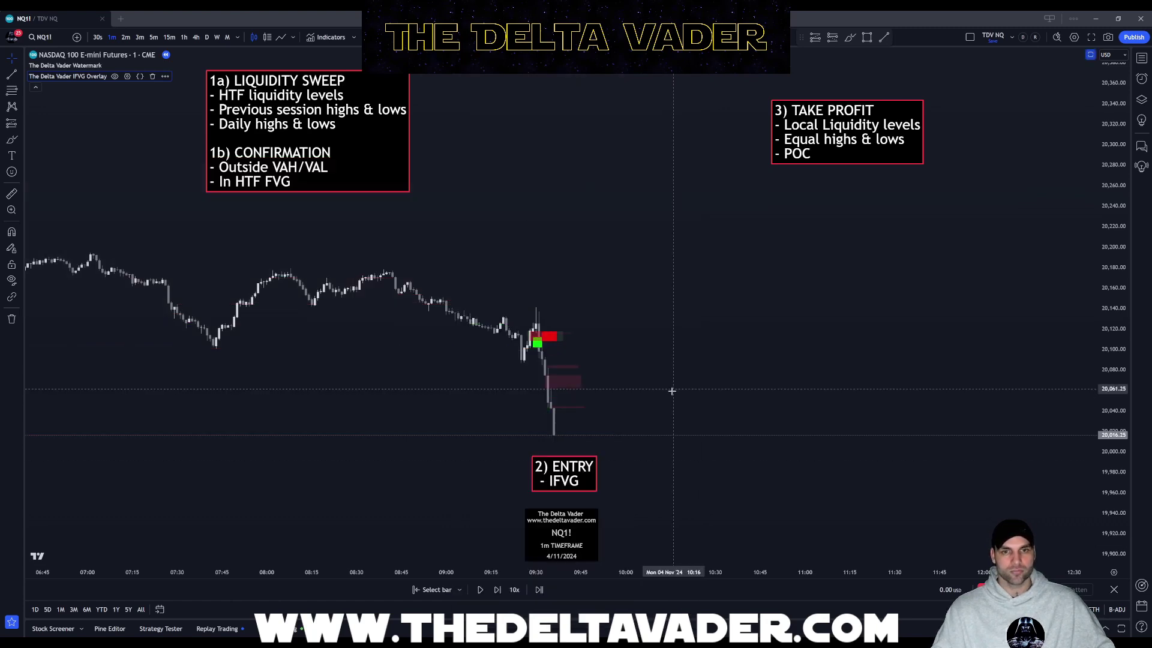
- Advance the replay five bars, one at a time, until price closes up through the bearish fair value gaps
click(497, 590)
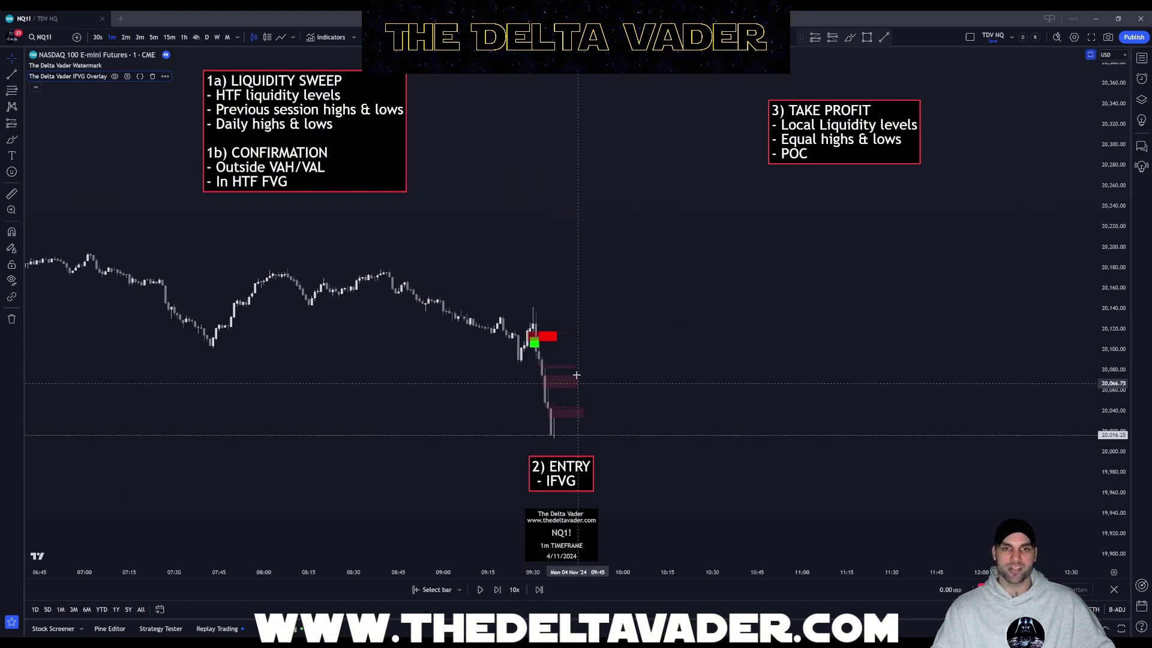
click(497, 590)
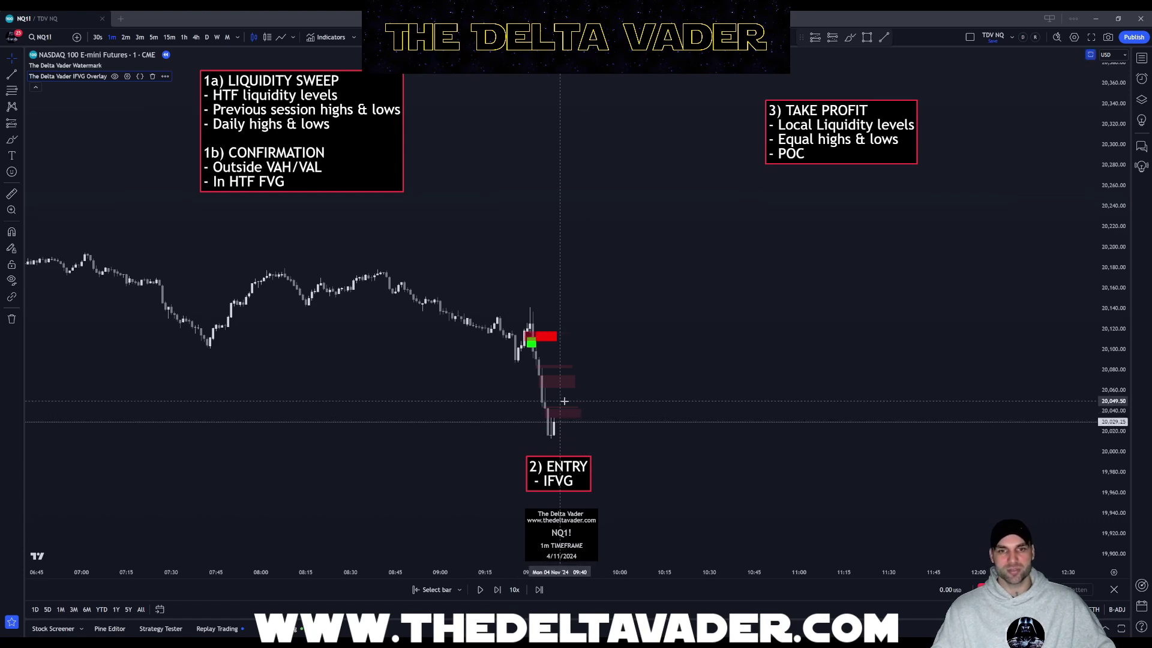
click(497, 594)
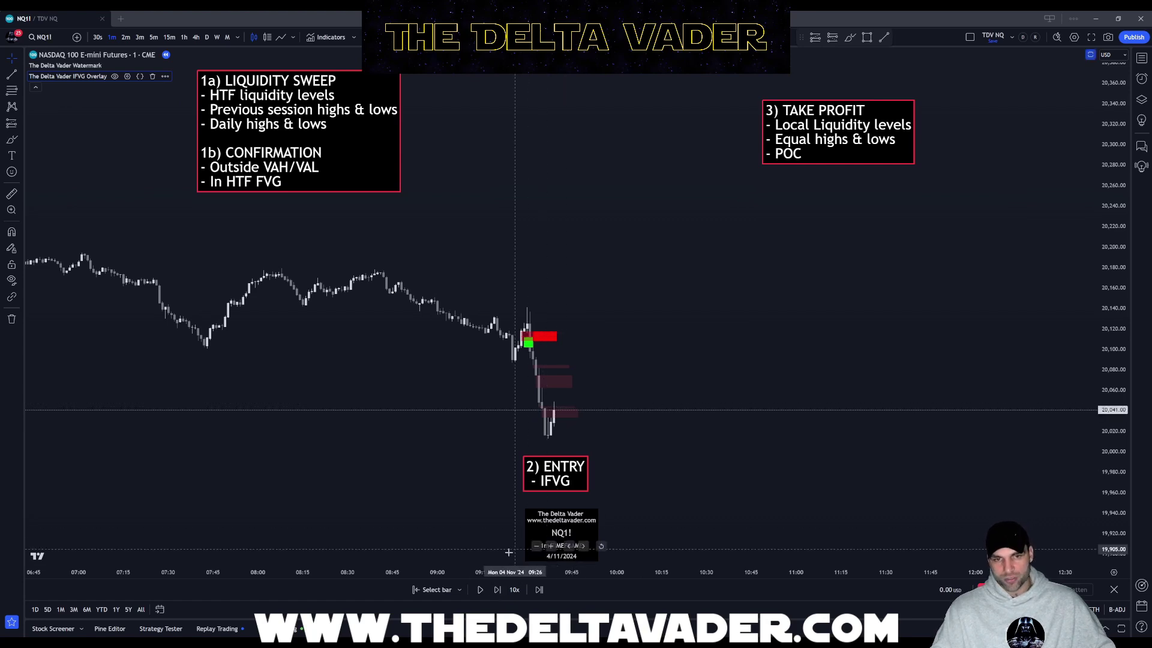
key(shift+Right)
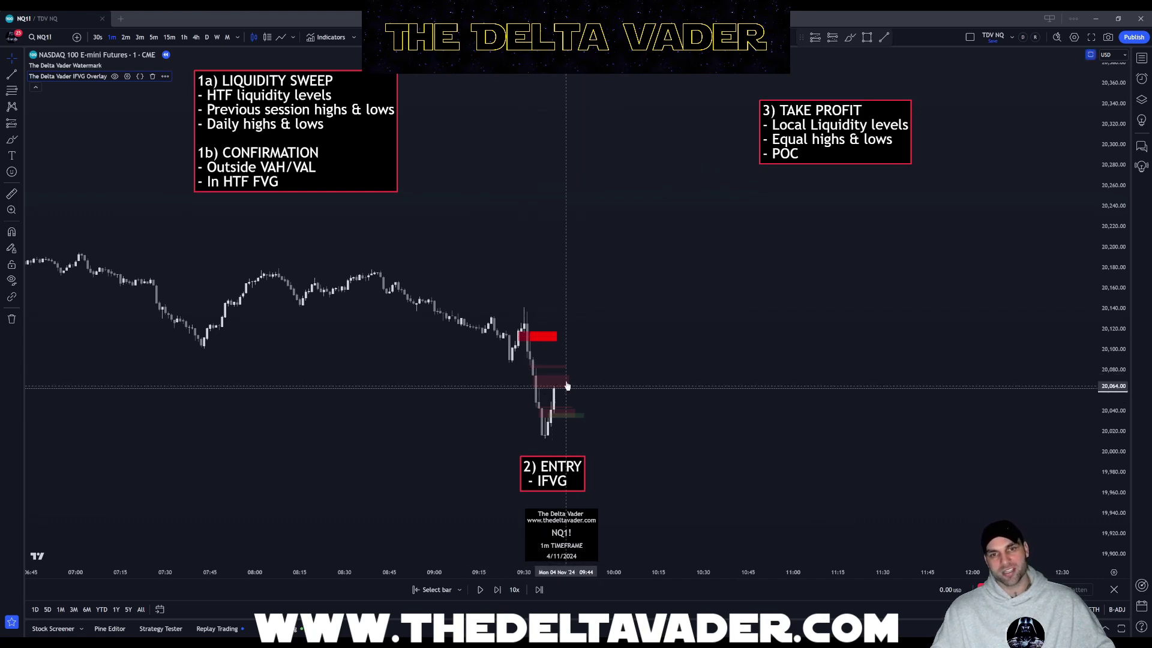
click(496, 593)
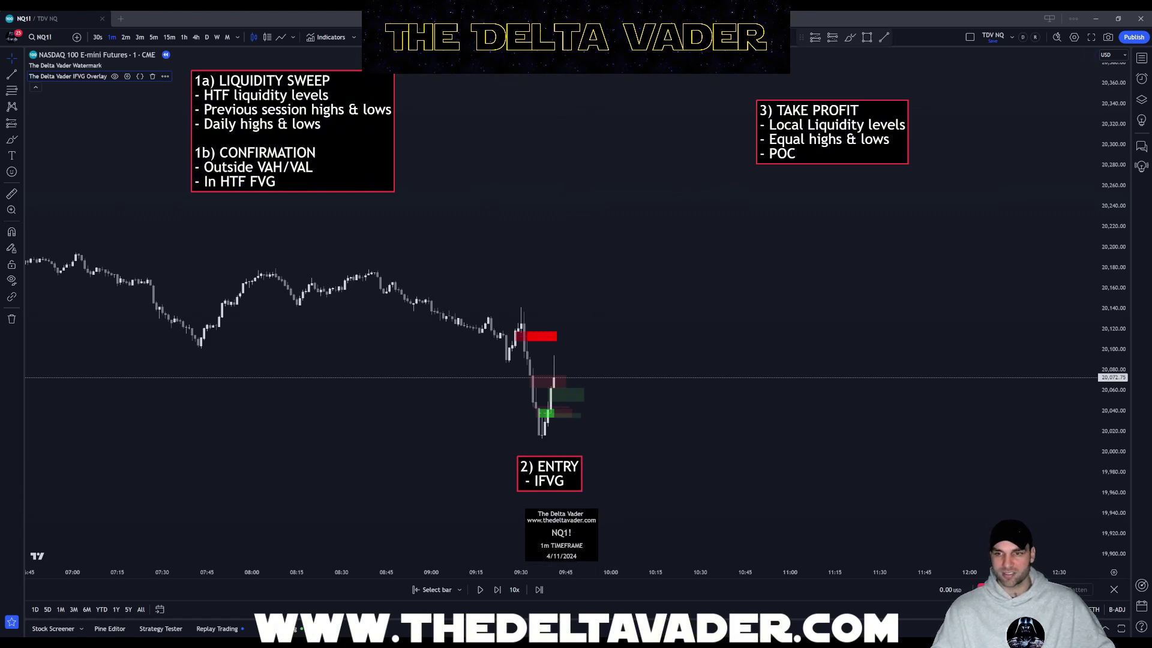
- Open a one-contract buy position at the current price and place its stop loss at 20,010.75, below the recent low
click(1029, 590)
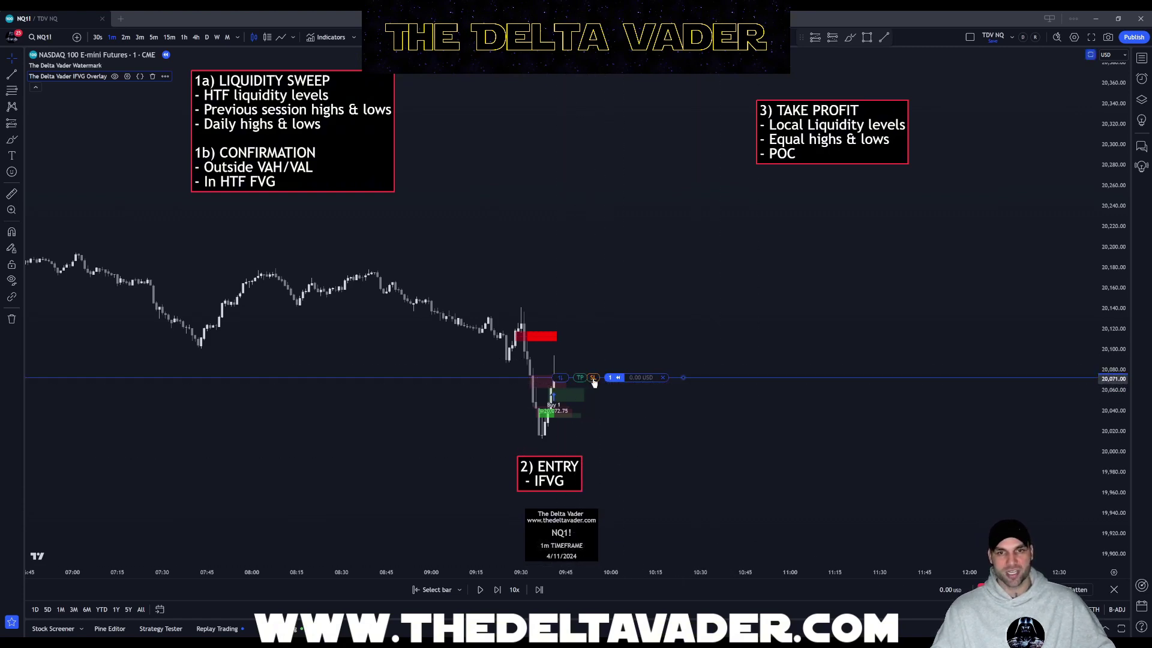
drag(594, 380, 594, 441)
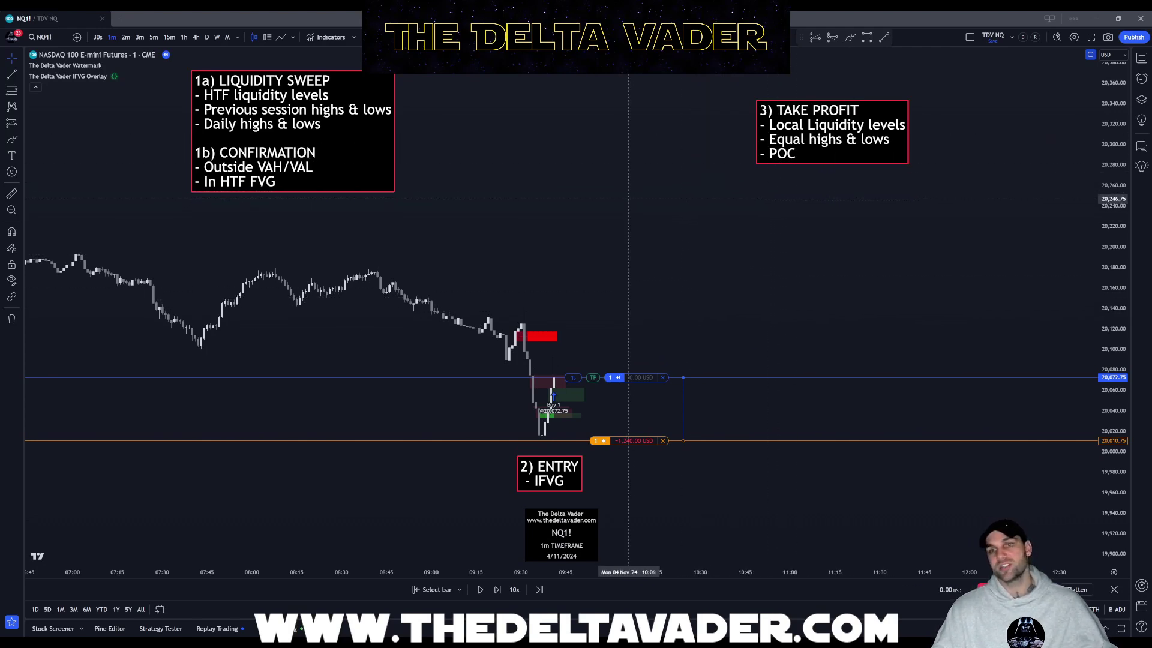
- Enable the take profit options Show Local Liquidity Levels, Show Equal H/L's and Show POC in the IFVG overlay
mouse_move(72, 77)
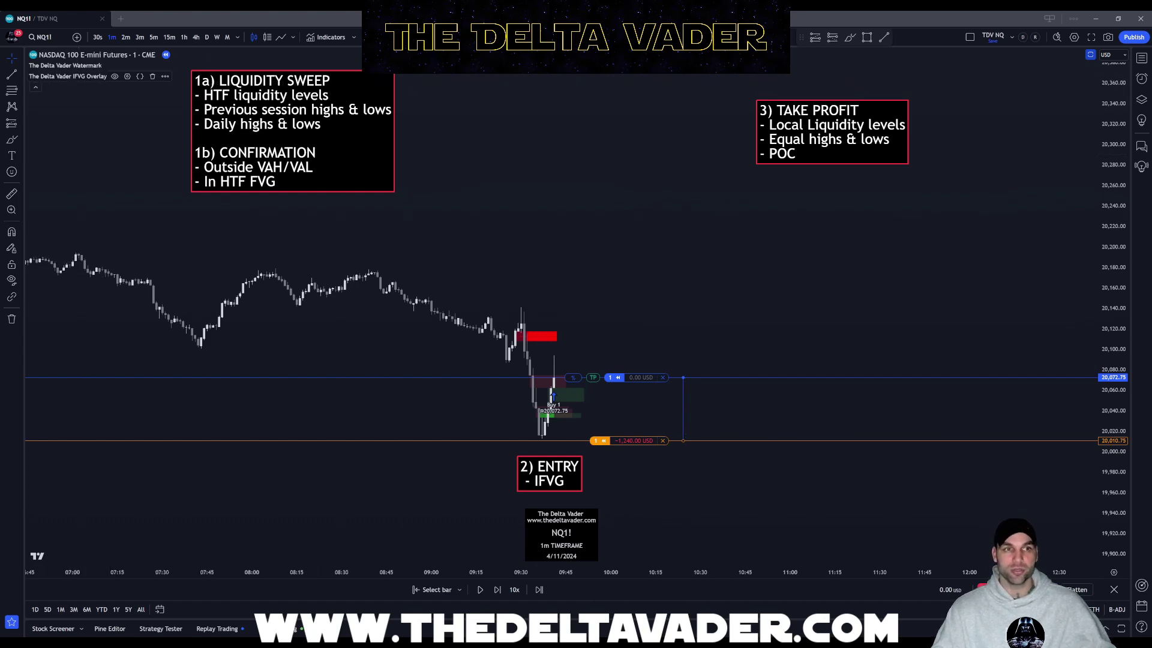
click(127, 77)
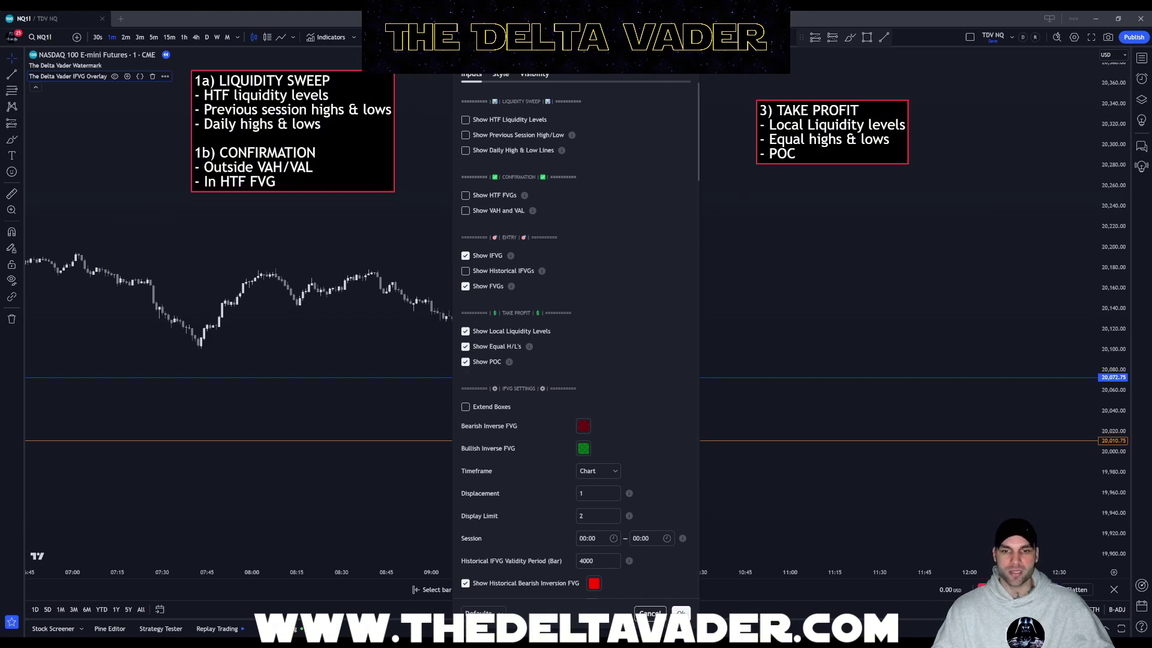
key(Escape)
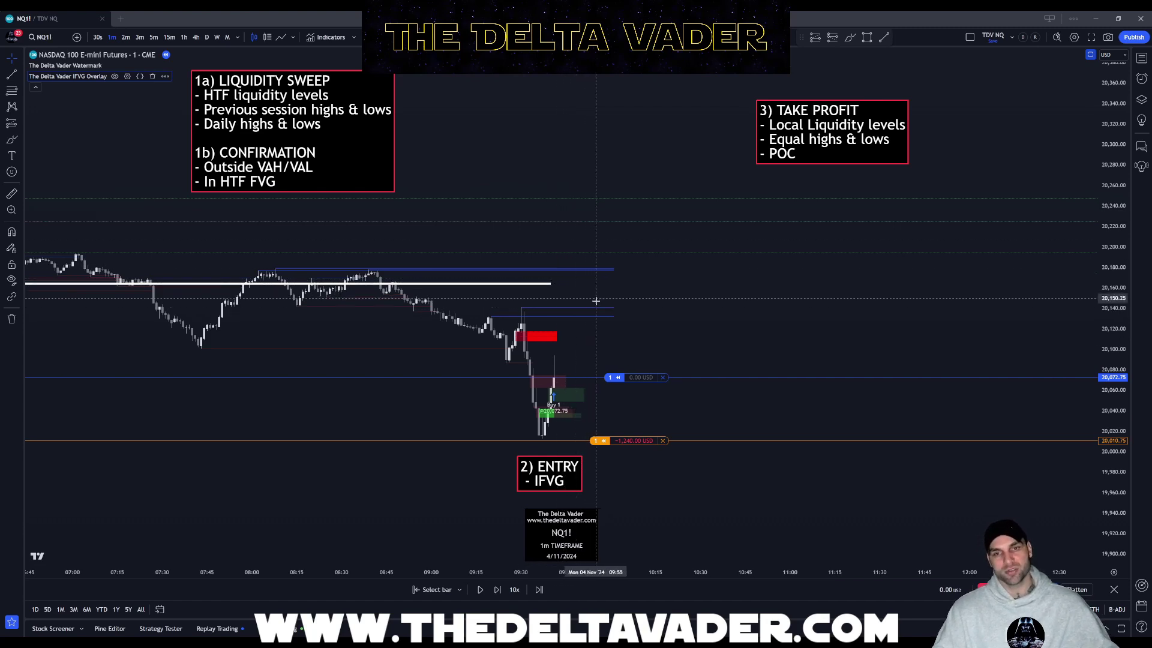
- Add a take profit to the long position at 20,194.00, on the local liquidity level above the equal highs
mouse_move(592, 381)
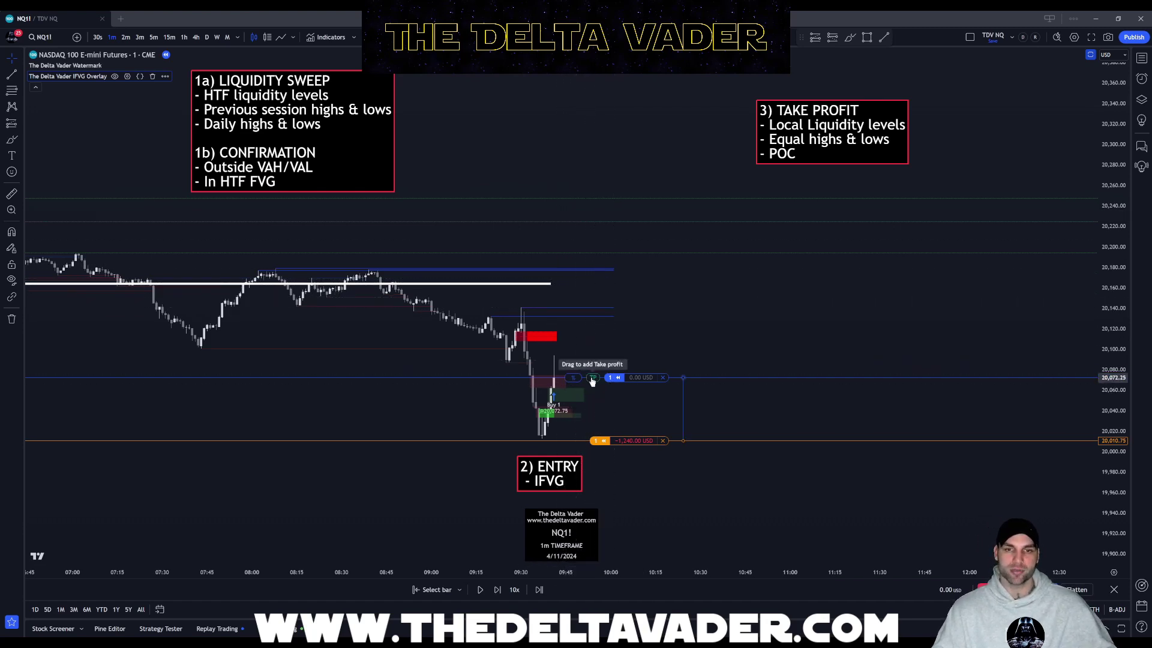
drag(592, 382, 620, 255)
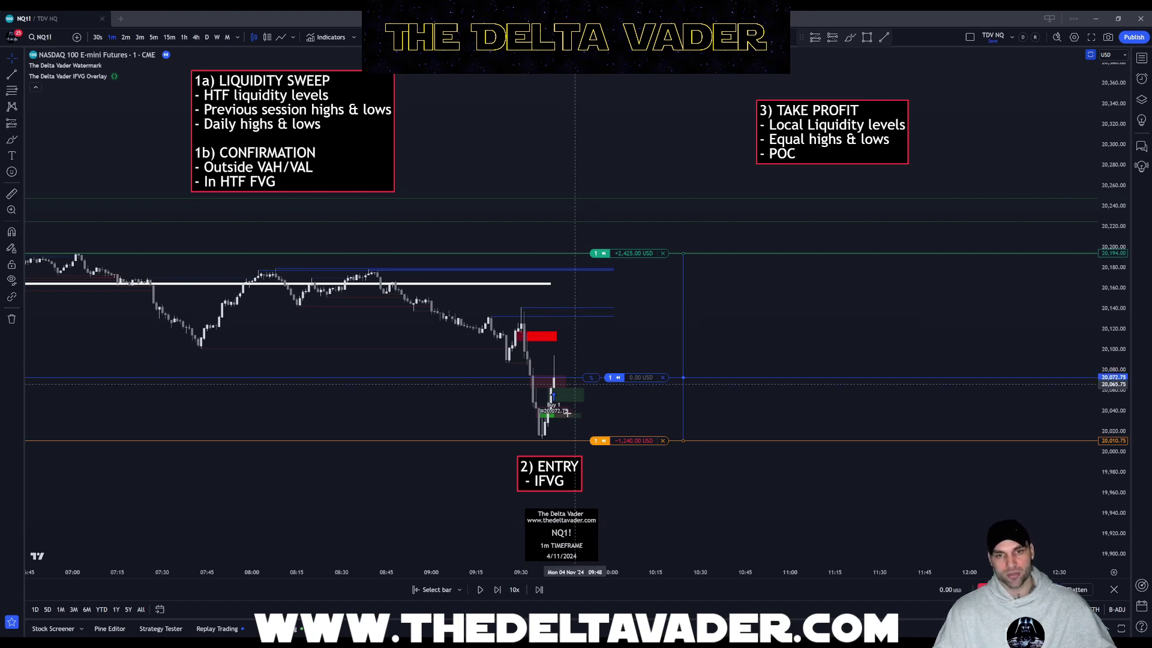
- Play the replay until the long position exits at its take profit, and pause it to review the completed trade
click(482, 589)
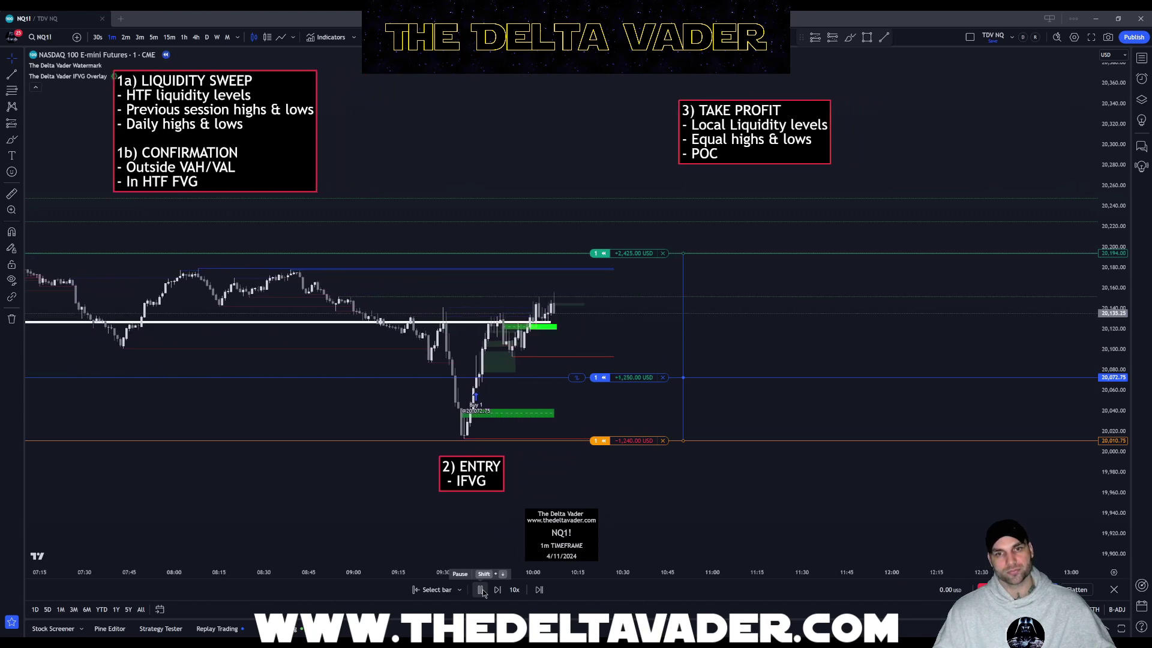
click(482, 590)
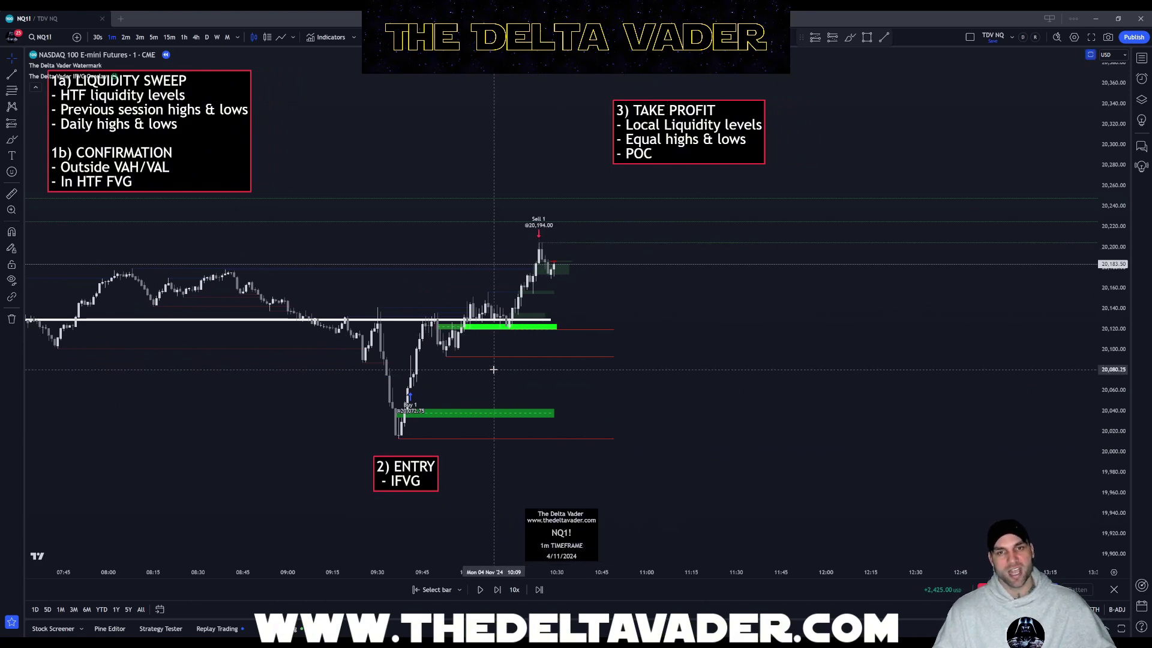
drag(557, 422, 710, 425)
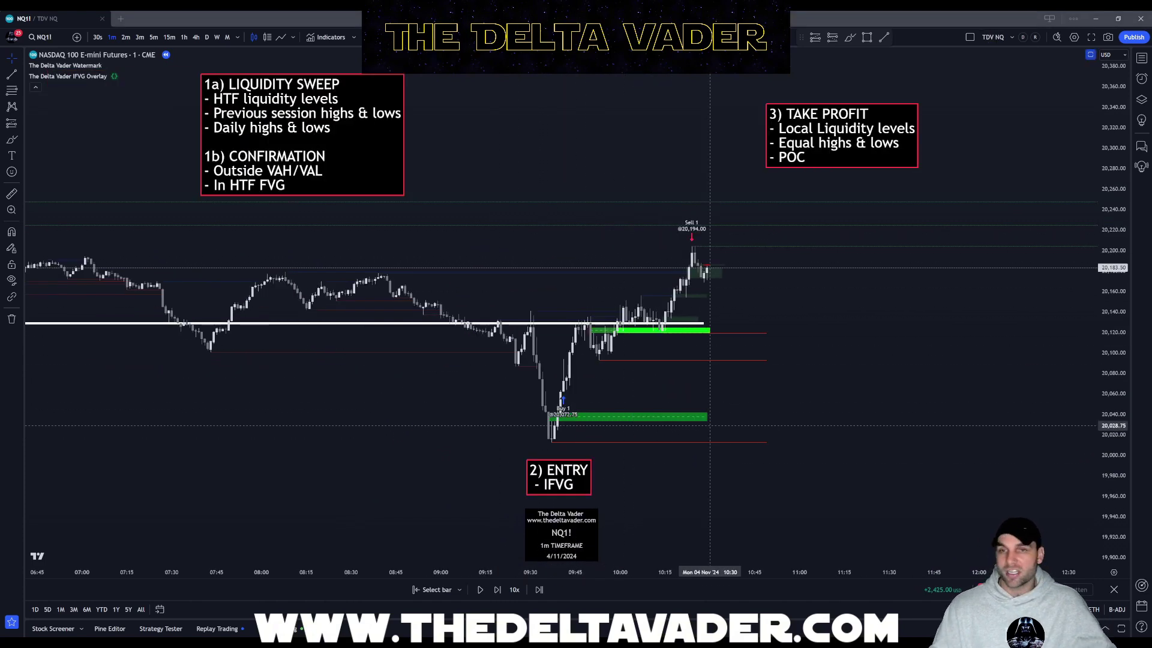